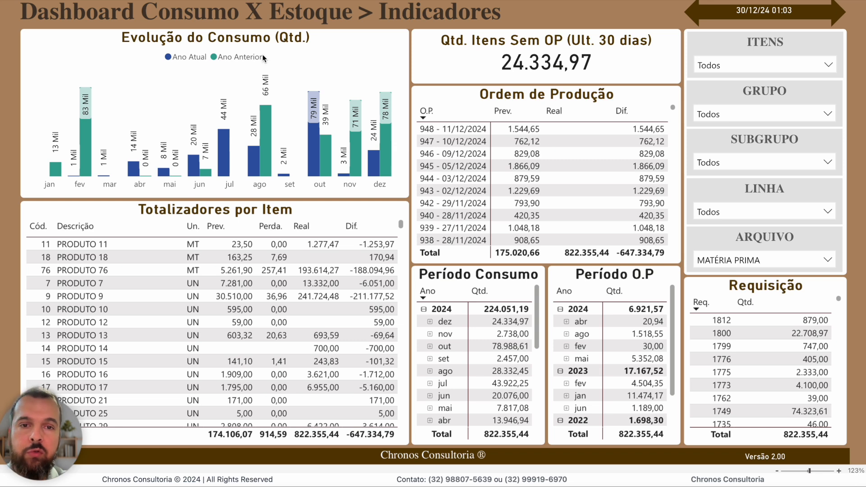
Examine the production orders, consumption and O.P. periods, item totals and requisitions listed in the dashboard tables.
scroll(562, 205, "down", 10)
scroll(563, 205, "down", 20)
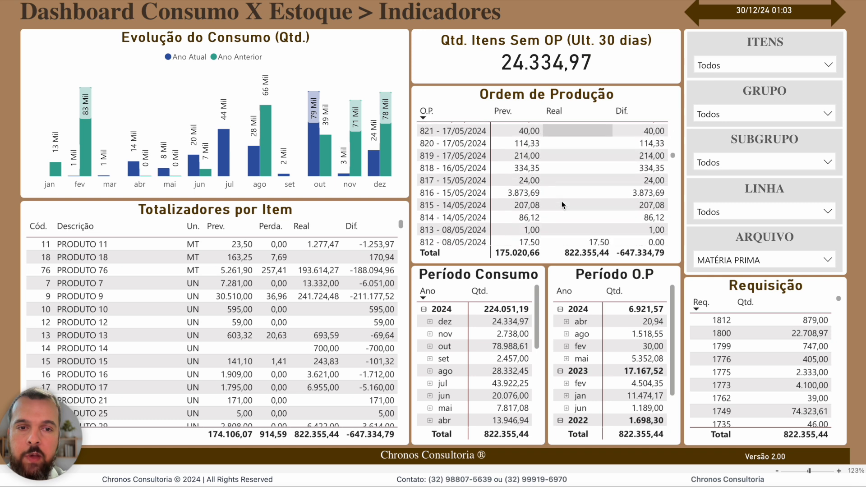
scroll(562, 206, "down", 10)
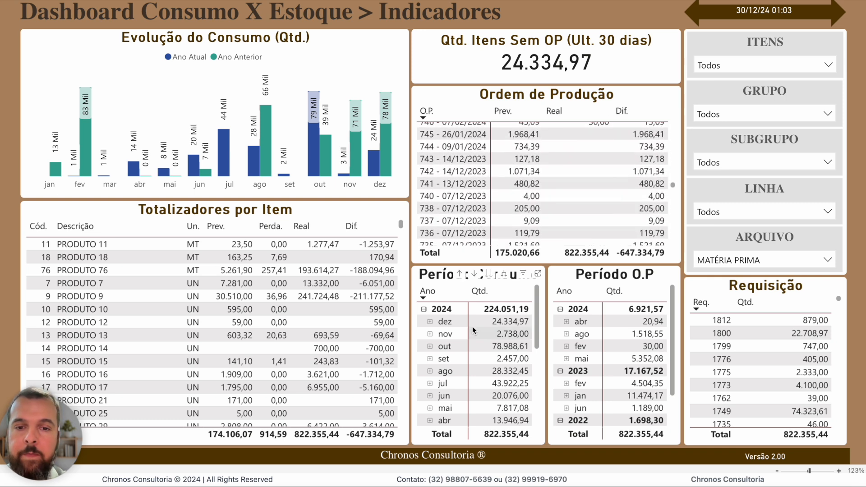
scroll(473, 333, "down", 10)
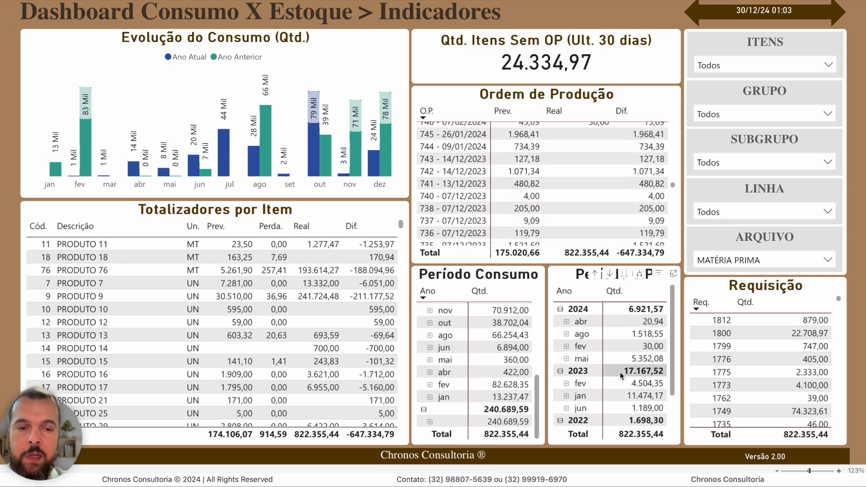
scroll(620, 372, "down", 3)
scroll(270, 324, "down", 15)
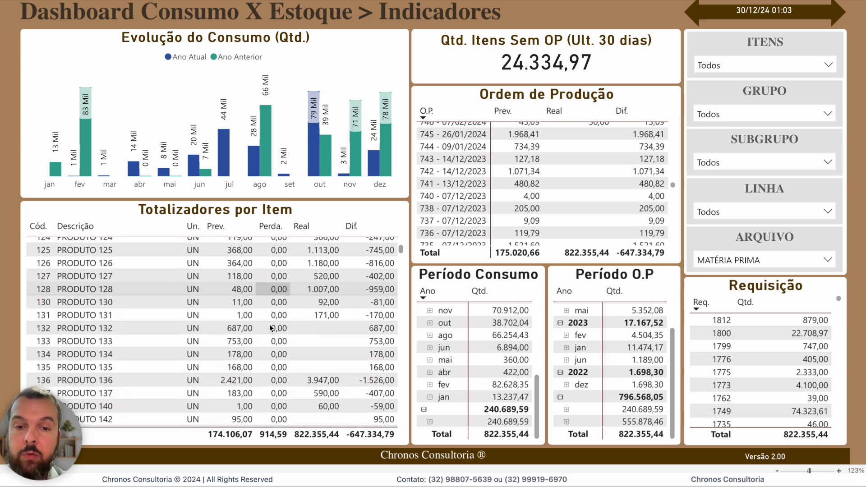
scroll(270, 328, "up", 8)
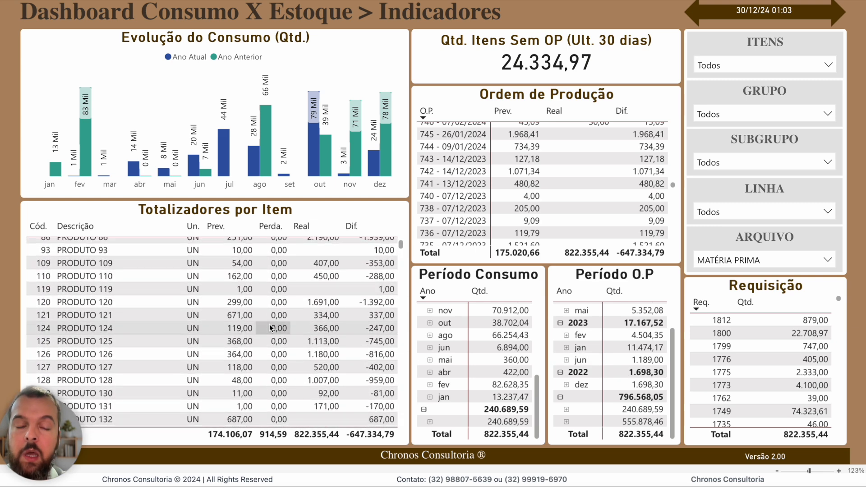
scroll(790, 378, "down", 10)
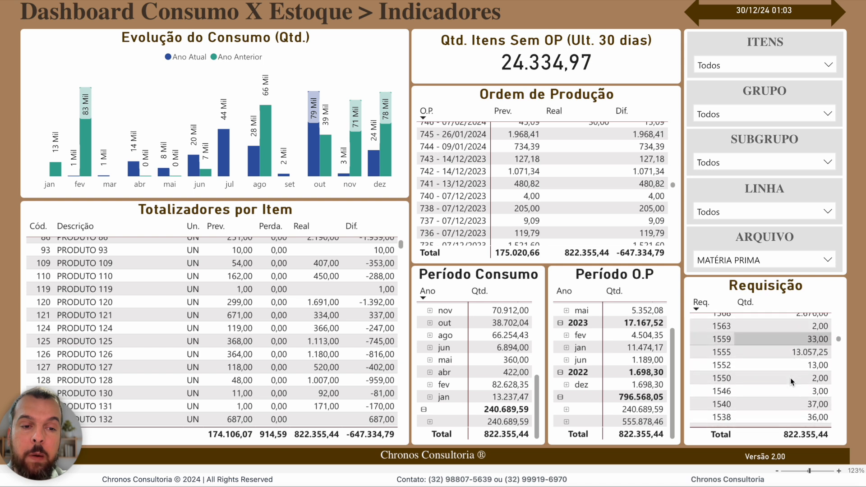
scroll(790, 378, "up", 10)
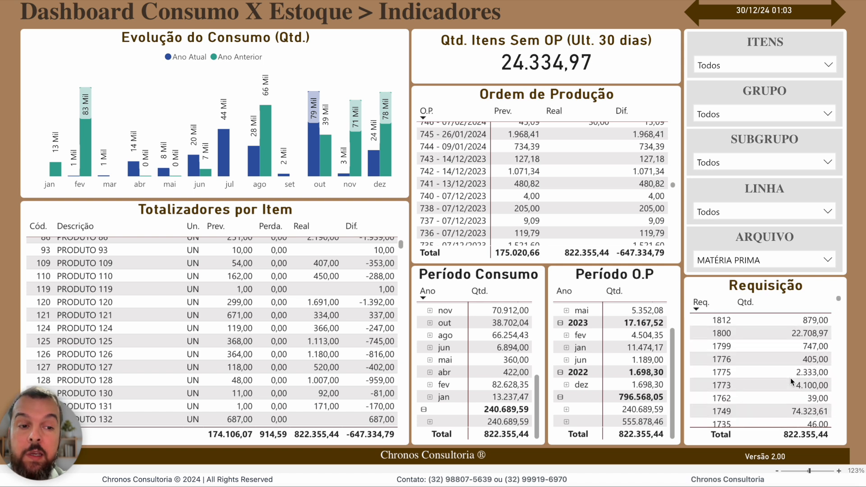
scroll(648, 338, "up", 2)
scroll(484, 331, "up", 1)
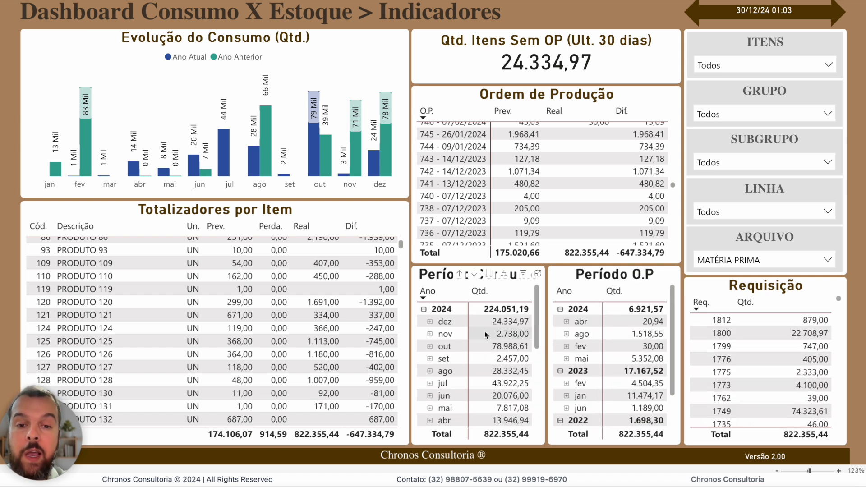
scroll(249, 303, "up", 5)
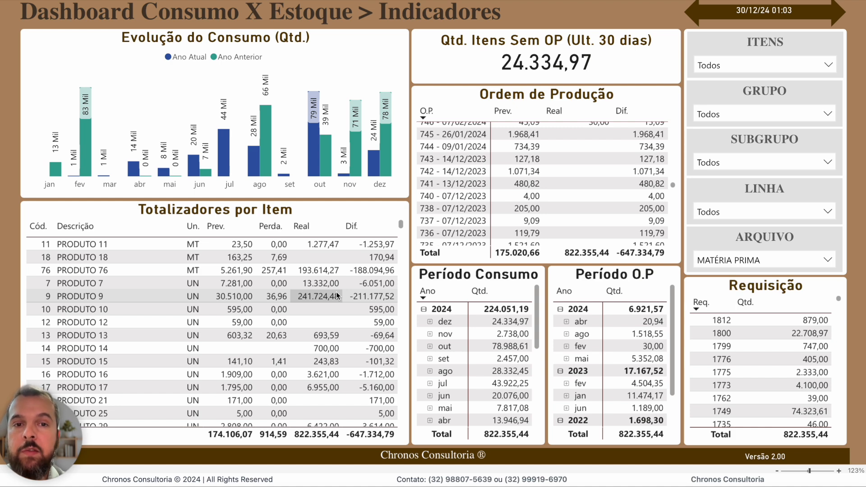
Filter the dashboard by production order 809 - 08/05/2024 and review its planned, lost and actual quantities per item.
scroll(584, 168, "up", 5)
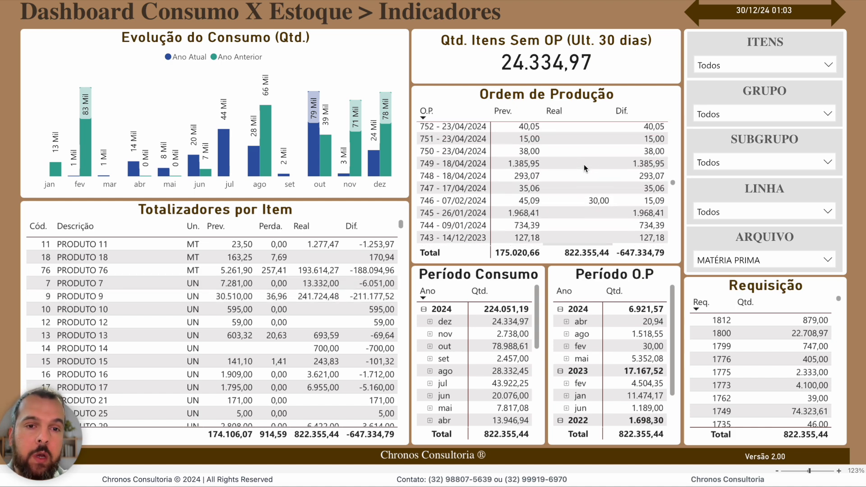
scroll(584, 167, "up", 15)
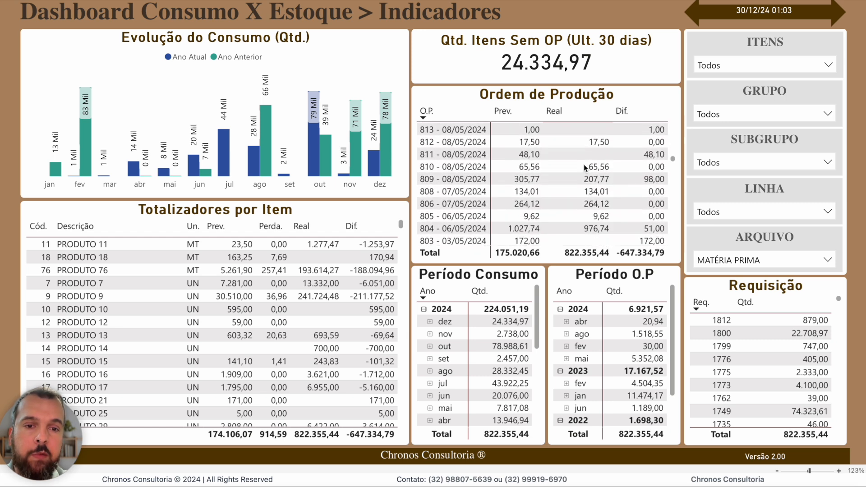
scroll(584, 164, "up", 1)
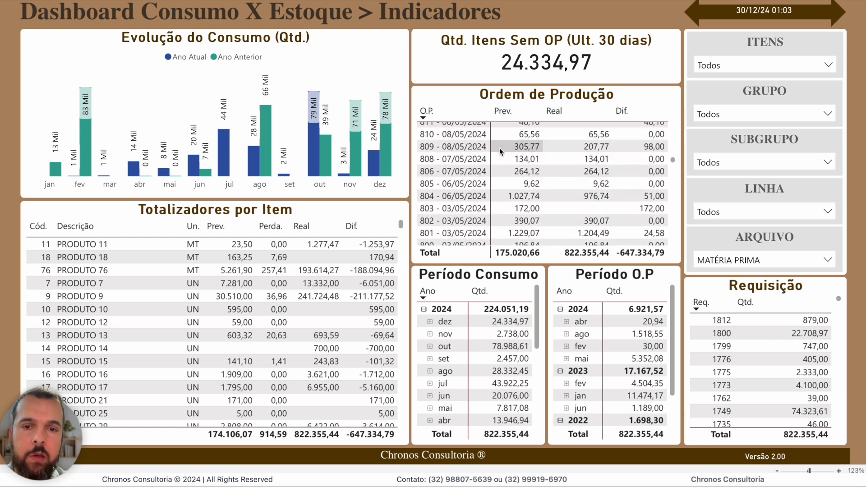
left_click(448, 145)
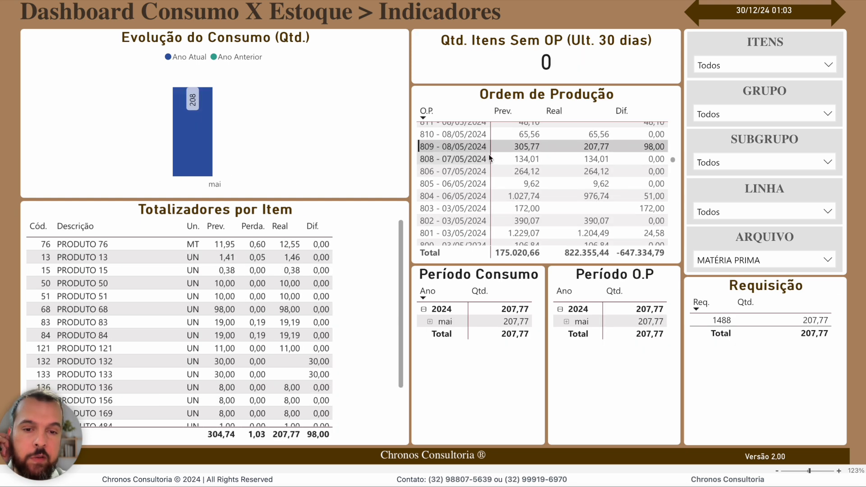
scroll(491, 156, "down", 2)
scroll(492, 159, "down", 1)
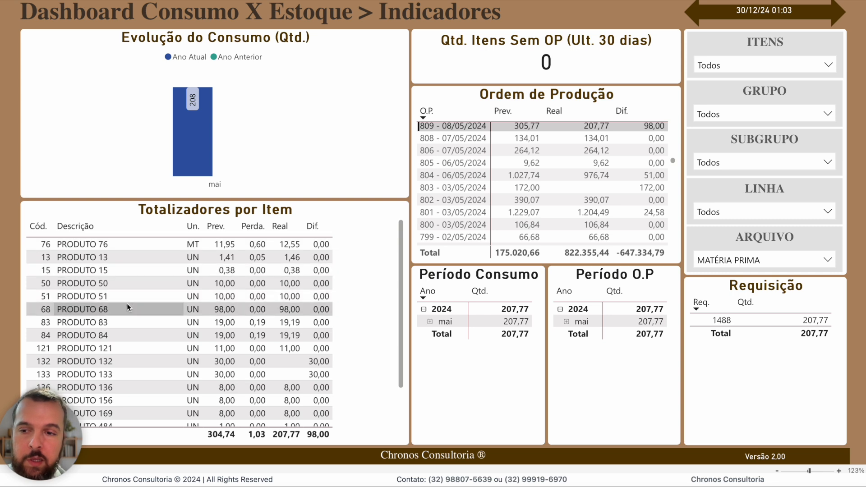
scroll(134, 330, "down", 3)
scroll(134, 333, "up", 3)
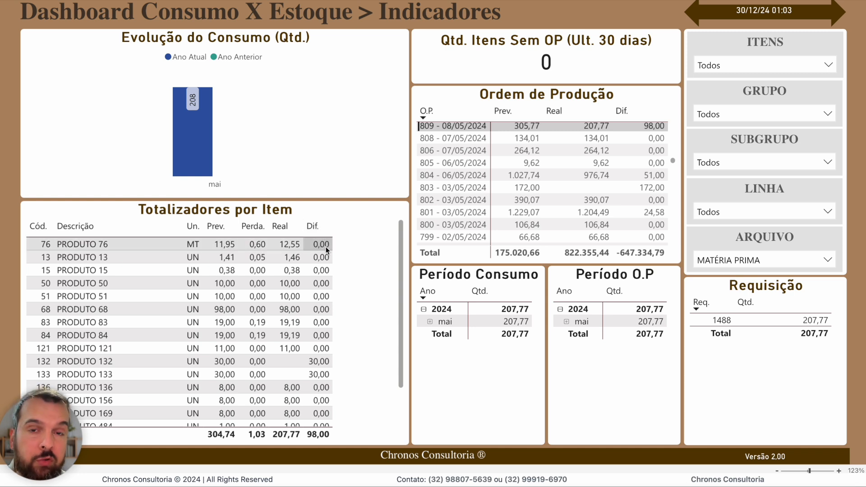
scroll(269, 352, "down", 5)
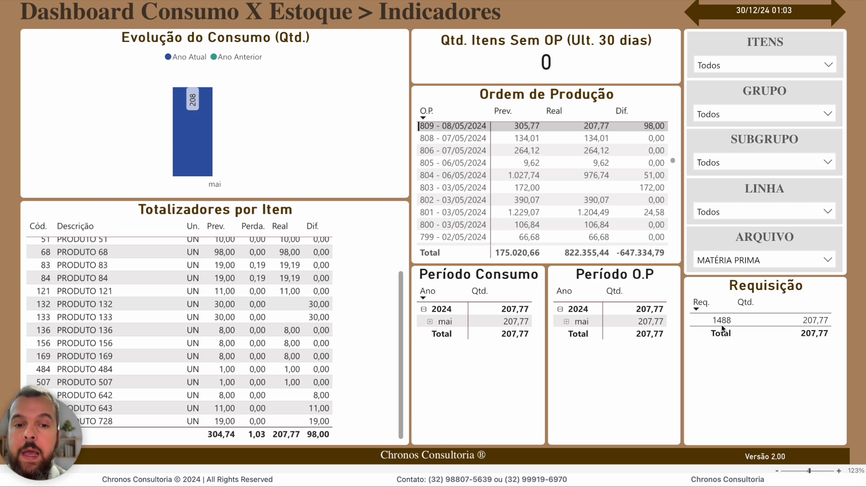
Clear the order 809 filter, select production orders 806, 808, 809, 810 and 811 together, and review their combined item totals.
scroll(223, 321, "up", 3)
left_click(151, 245)
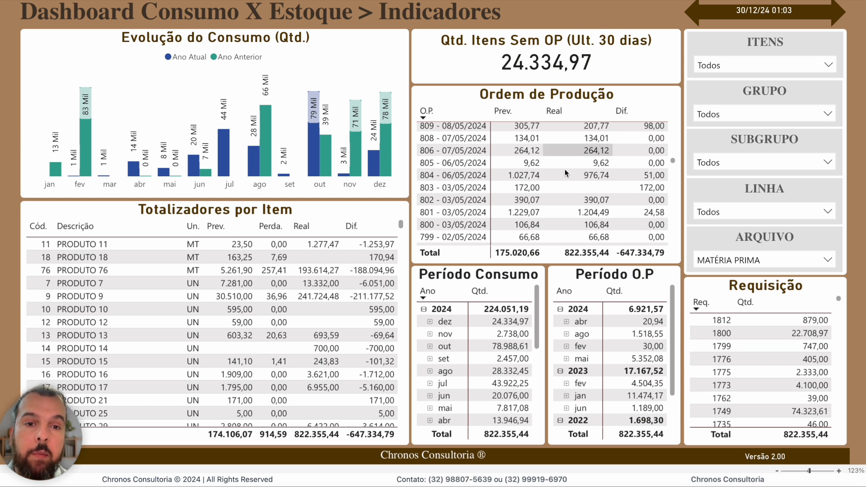
scroll(535, 176, "up", 3)
left_click(471, 189)
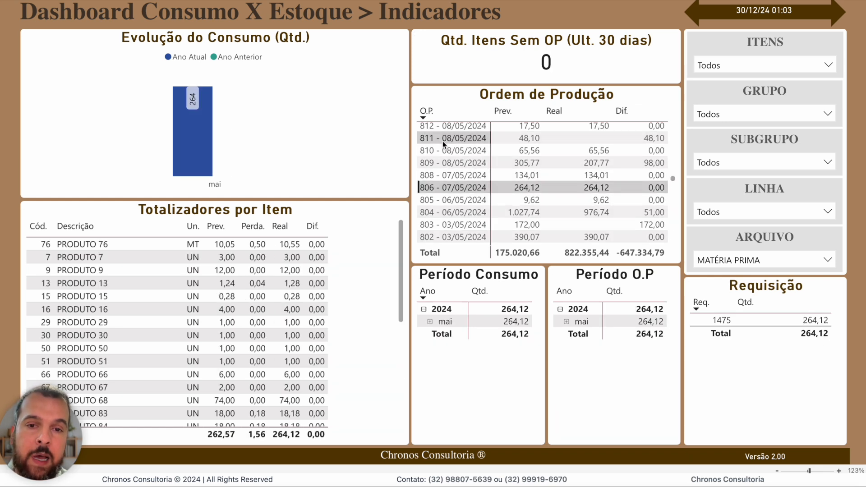
left_click(463, 175, "ctrl")
left_click(464, 161, "ctrl")
left_click(466, 152, "ctrl")
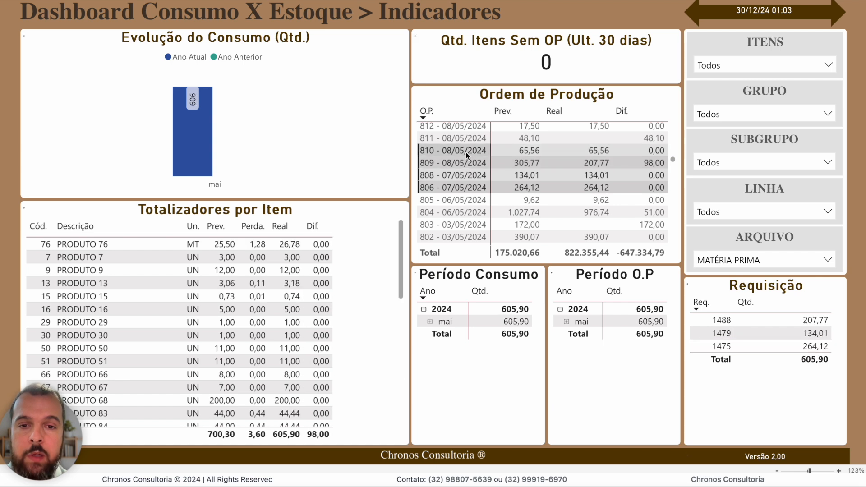
left_click(467, 141, "ctrl")
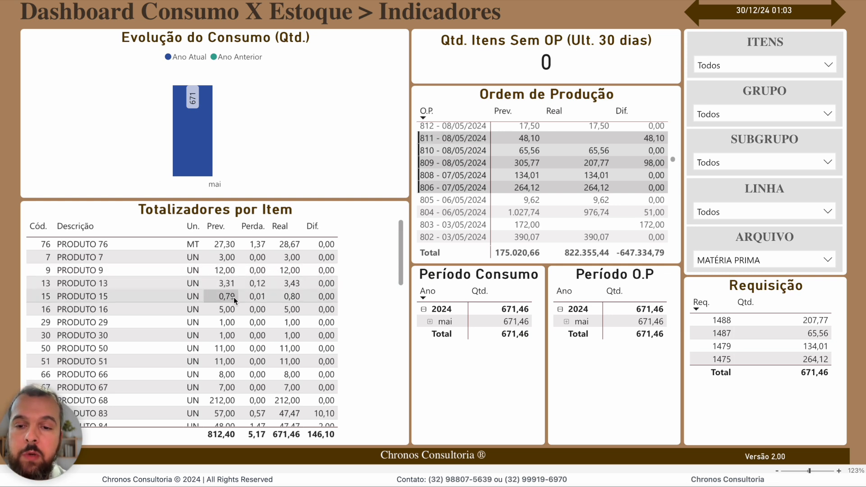
scroll(233, 297, "down", 4)
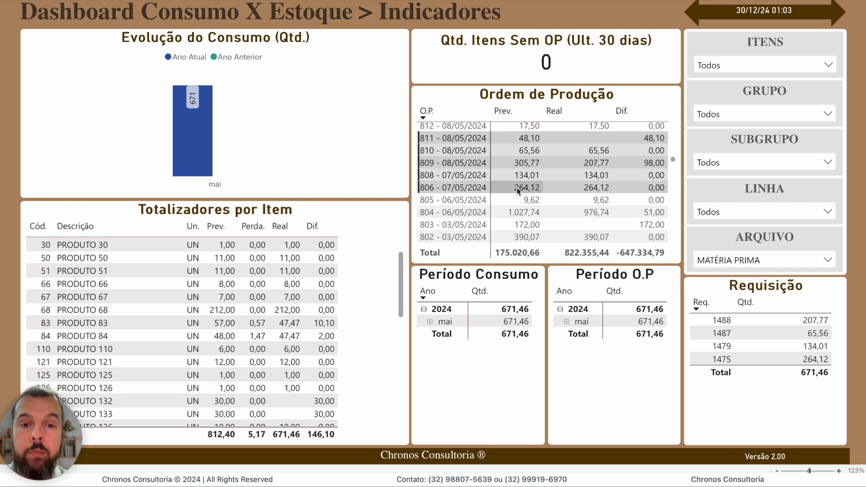
Clear the production order selection and filter the dashboard by PRODUTO 66 from the item totals.
left_click(181, 279)
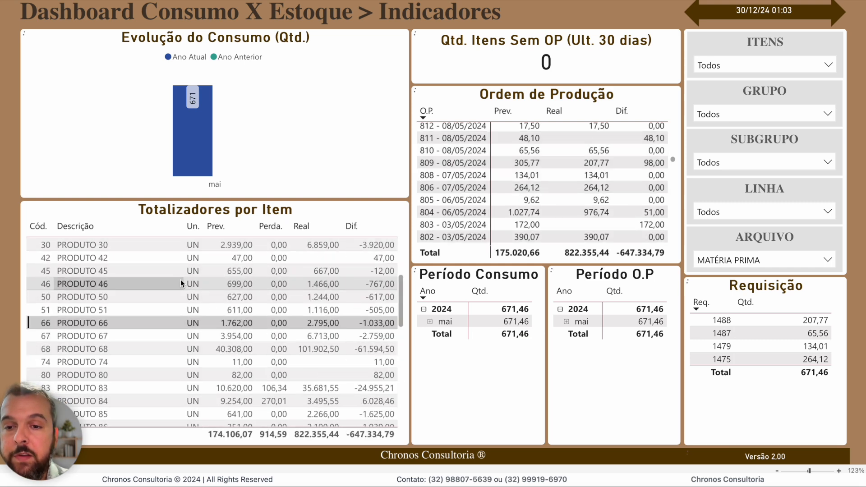
left_click(181, 280)
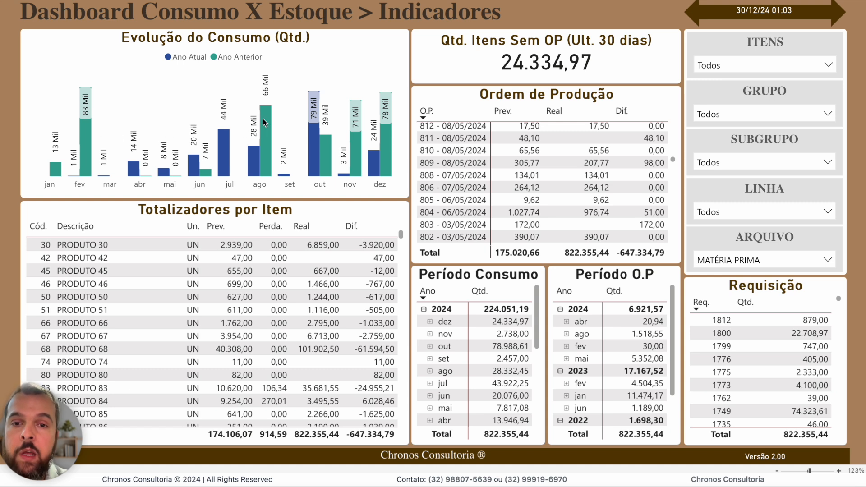
left_click(124, 282)
left_click(118, 322)
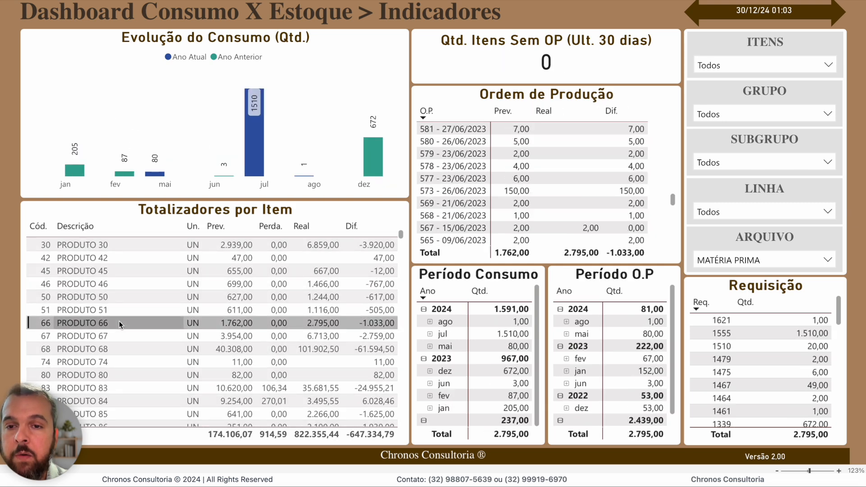
Filter the dashboard by PRODUTO 68 and by PRODUTO 46 in turn, and clear the item selection.
left_click(119, 321)
left_click(118, 350)
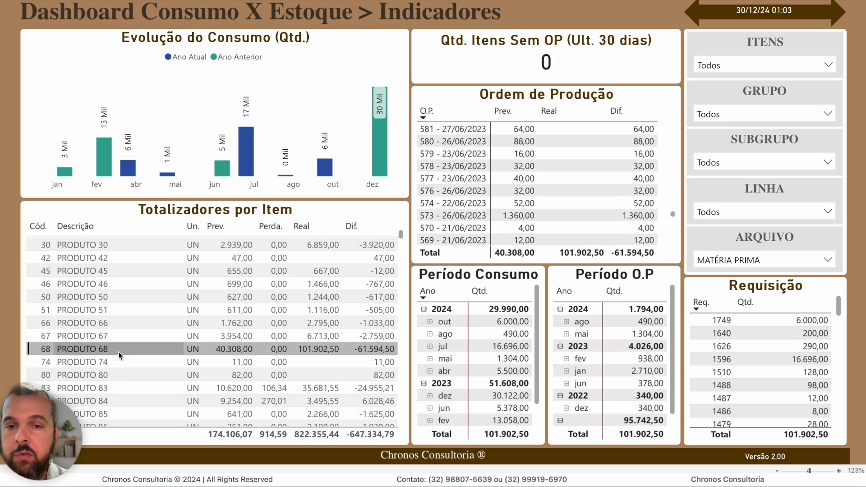
left_click(118, 351)
left_click(126, 285)
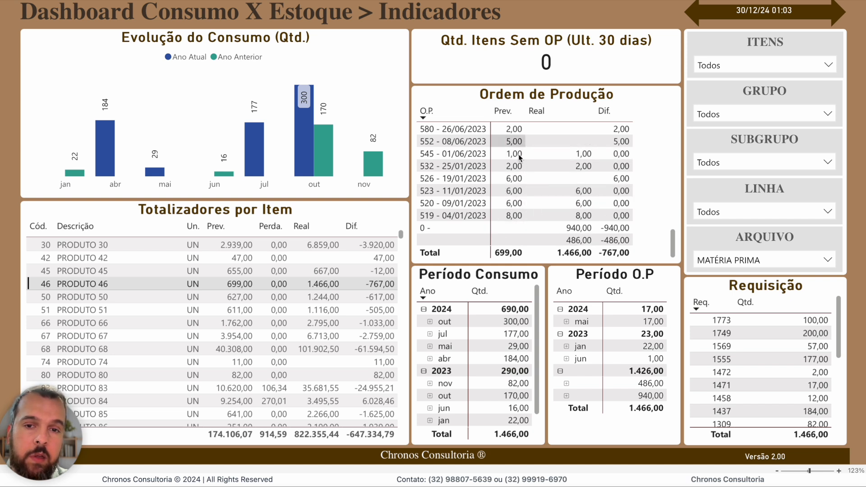
left_click(86, 283)
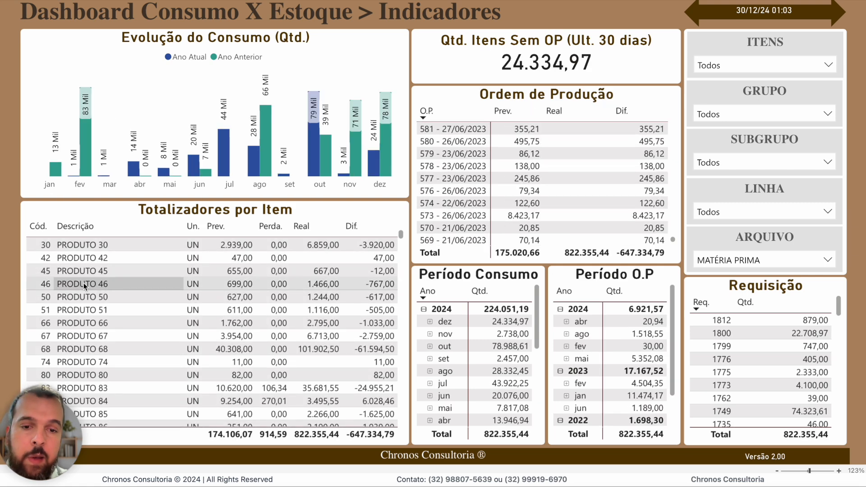
Filter by December 2024 in the consumption period table, review the items' actual consumption, and clear the month filter.
left_click(461, 324)
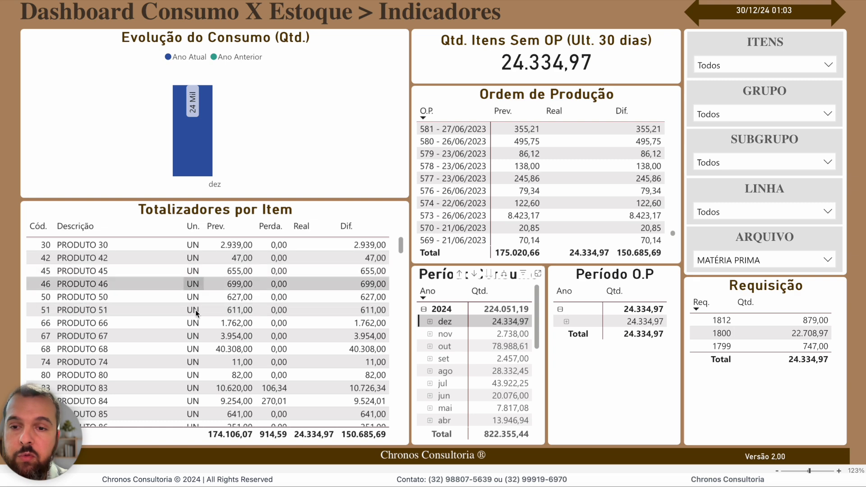
scroll(274, 348, "down", 15)
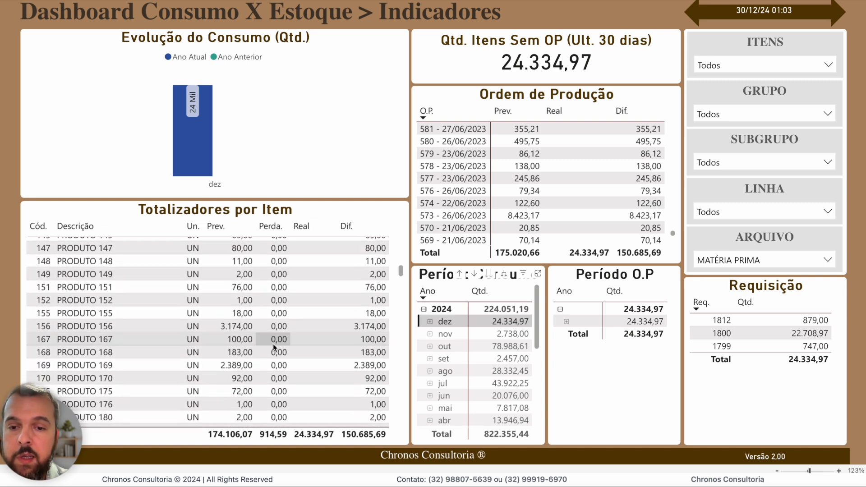
scroll(274, 348, "down", 15)
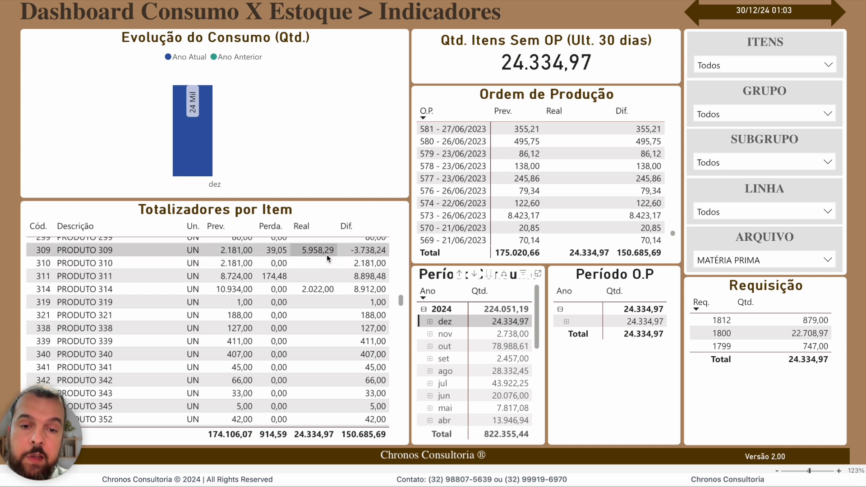
left_click(443, 317)
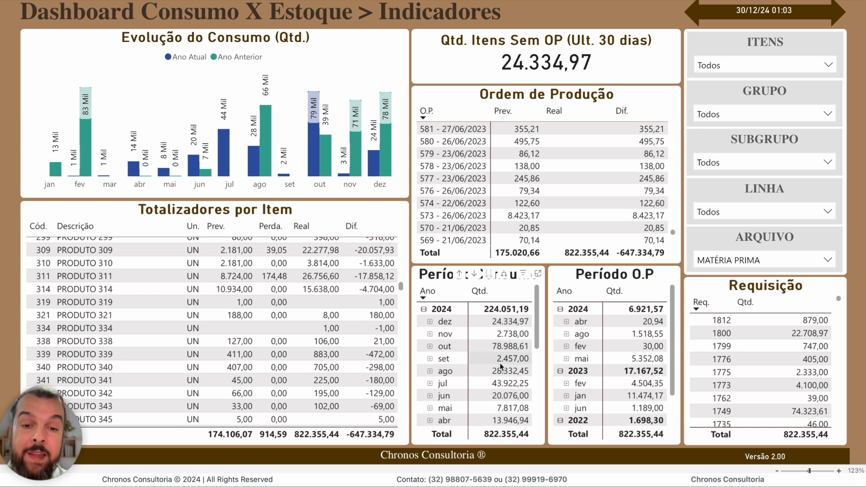
Expand December 2024 into days and collapse it, and filter the consumption period by October 2024 to review item consumption.
left_click(429, 321)
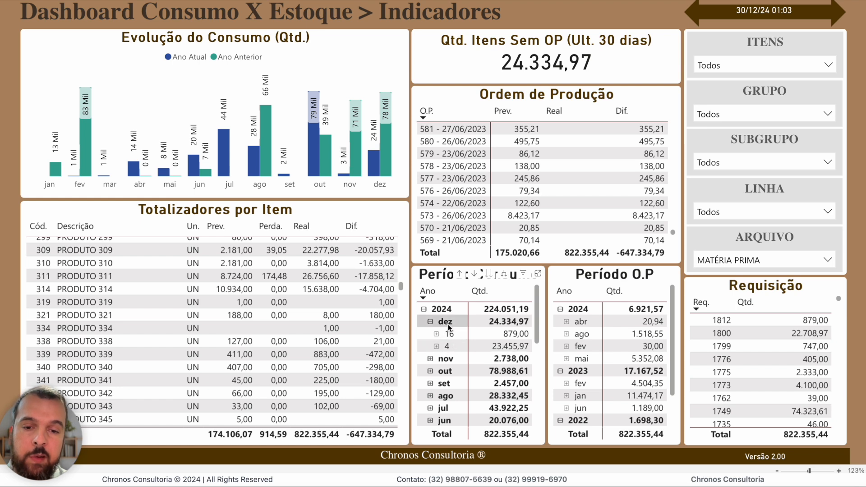
left_click(431, 322)
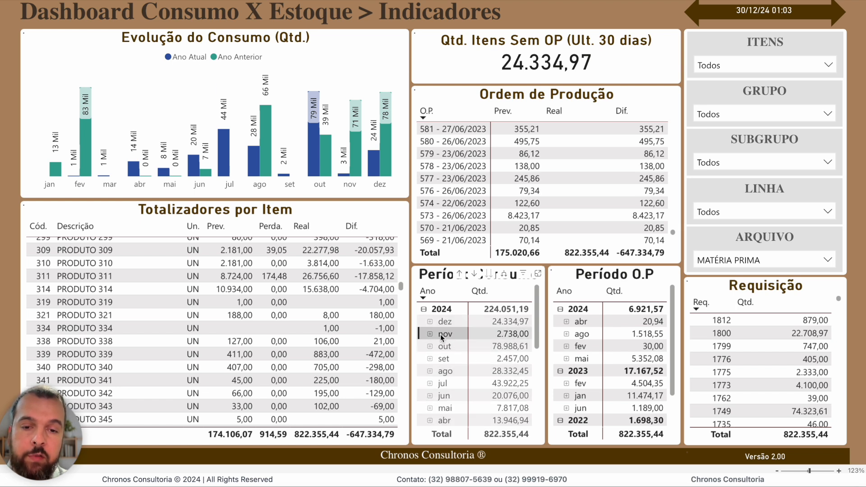
left_click(445, 347)
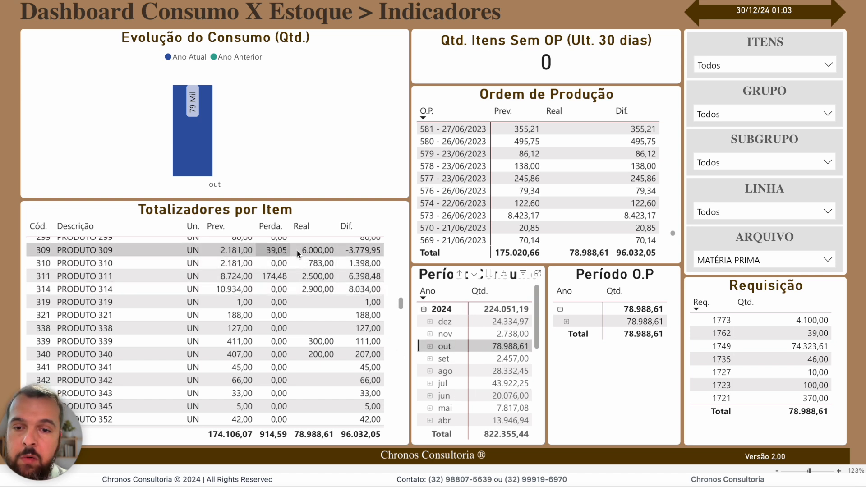
scroll(320, 275, "up", 2)
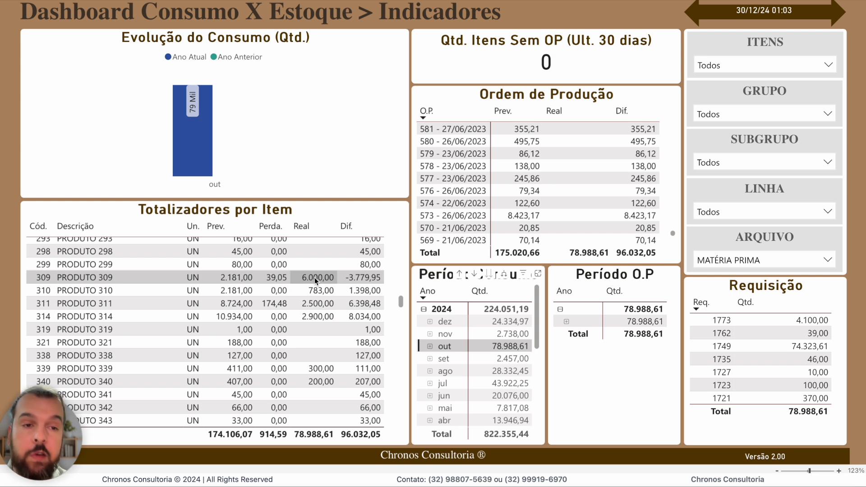
Clear the October 2024 consumption filter and filter the dashboard by April 2024 in the production order period table.
scroll(315, 277, "down", 3)
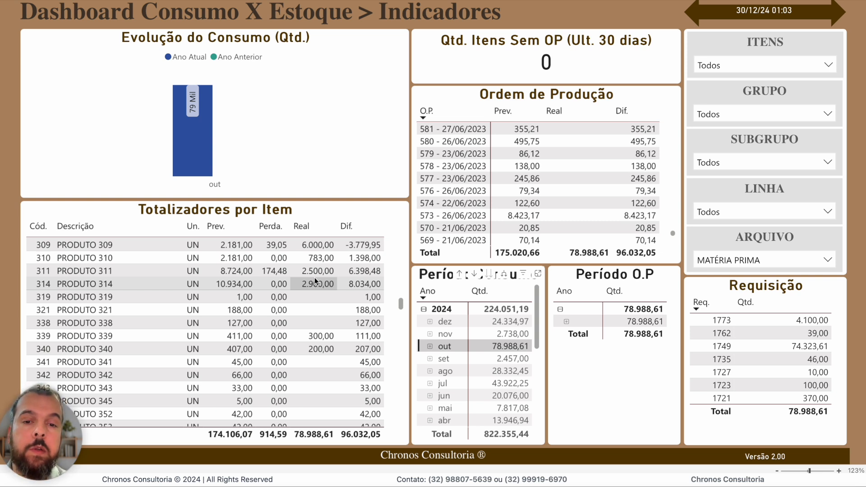
left_click(460, 345)
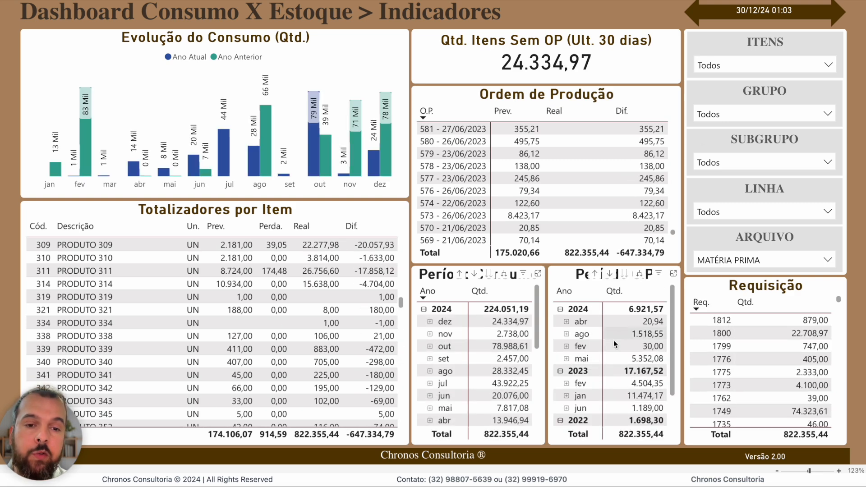
left_click(590, 322)
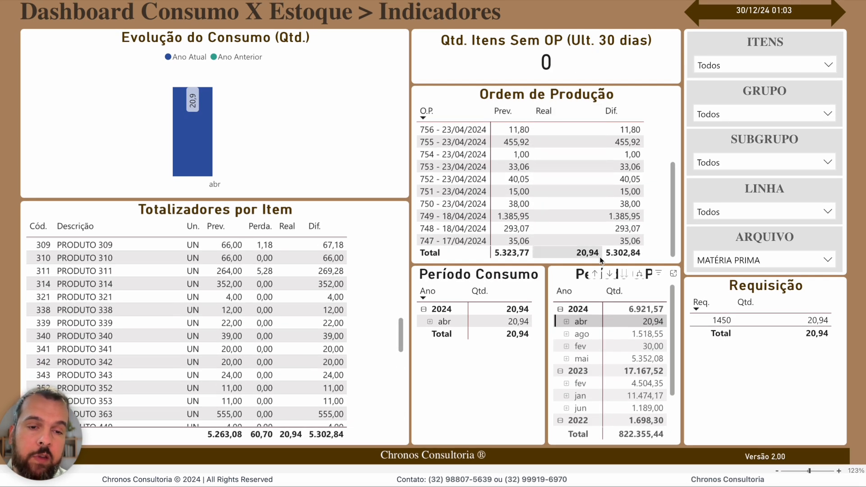
Filter the production order period by August 2024 and review the items' planned, loss and actual quantities.
left_click(593, 336)
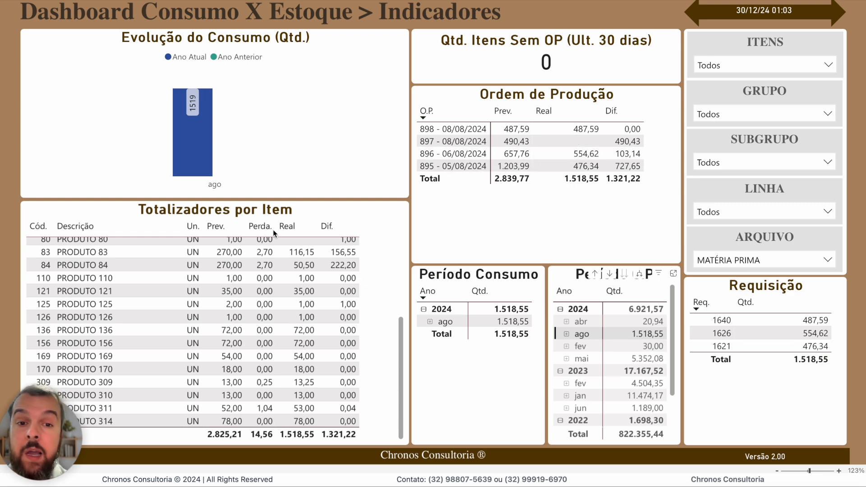
scroll(254, 332, "down", 1)
scroll(254, 332, "up", 1)
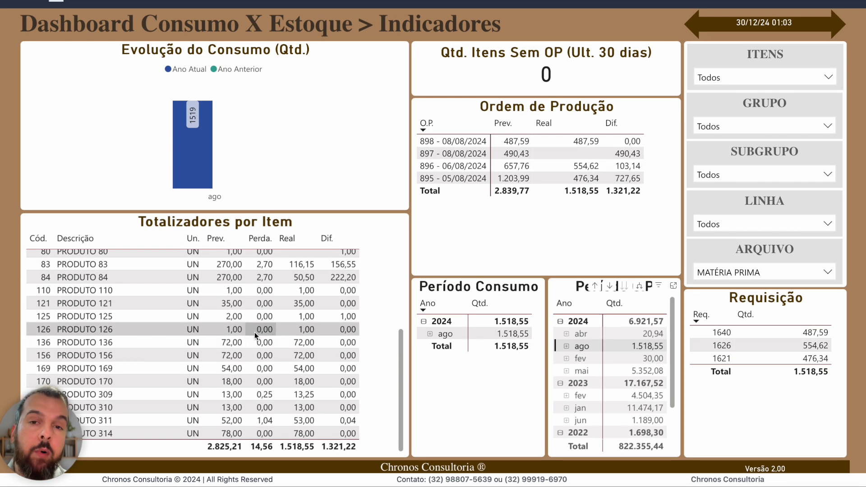
scroll(255, 331, "down", 1)
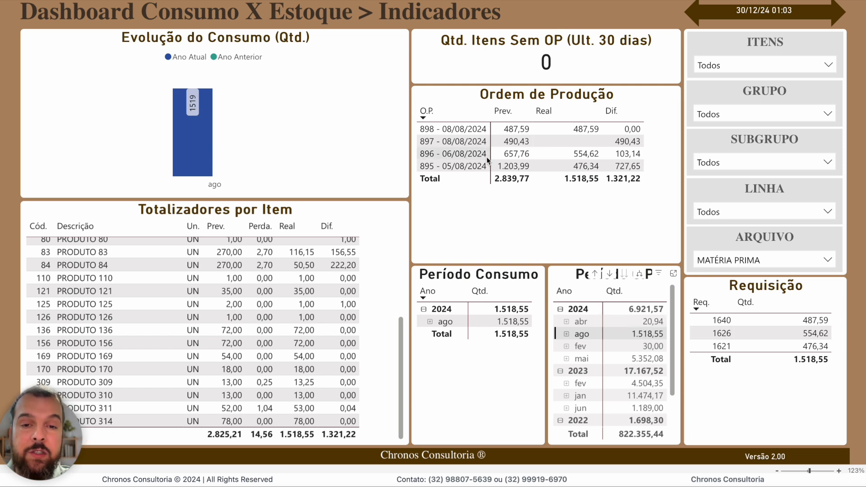
Filter by the production order dated 05/08/2024, compare its items' planned and actual consumption, and clear the filters.
left_click(476, 167)
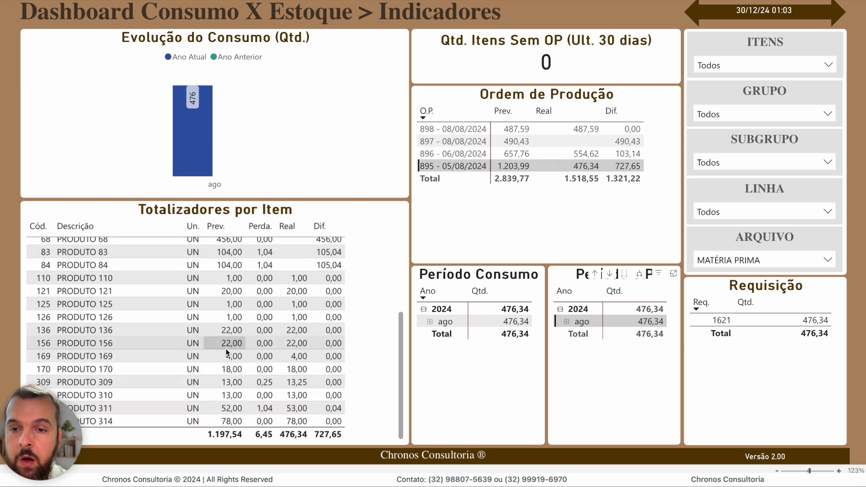
scroll(226, 368, "up", 3)
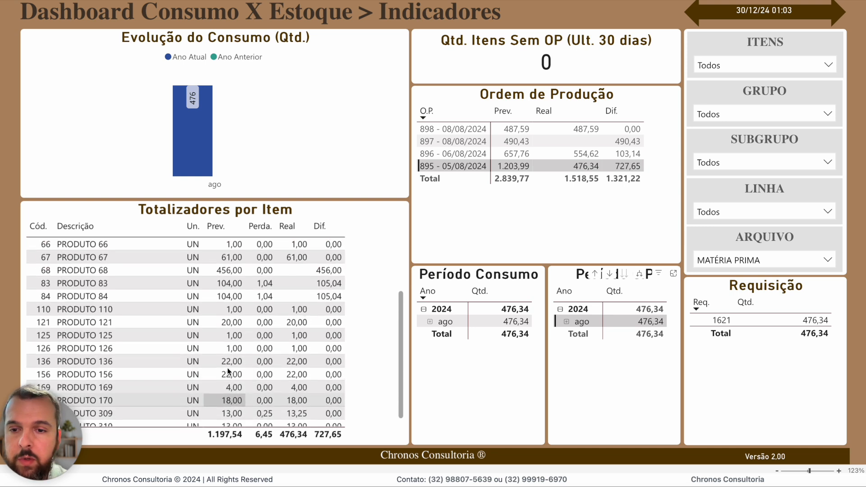
scroll(226, 361, "down", 3)
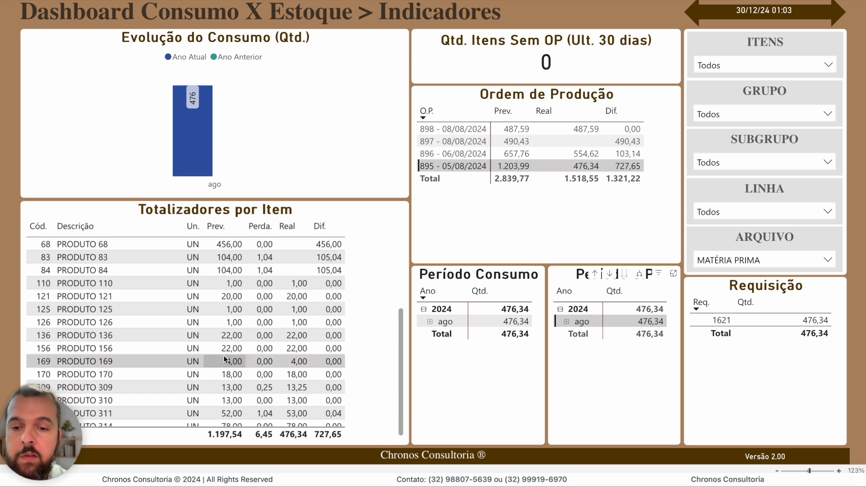
scroll(296, 346, "up", 1)
scroll(296, 347, "up", 3)
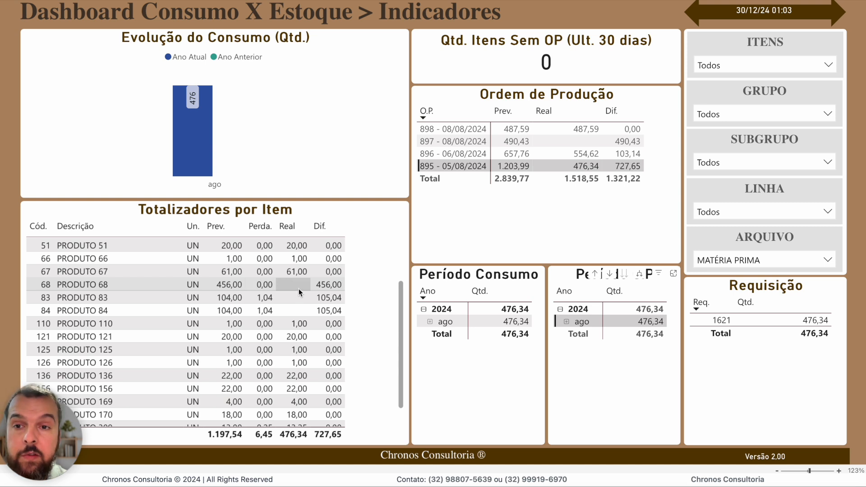
scroll(299, 289, "up", 7)
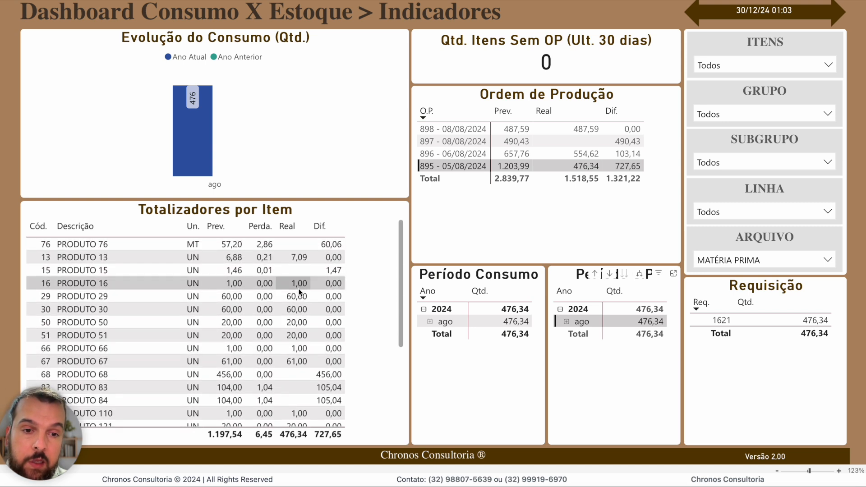
left_click(580, 321)
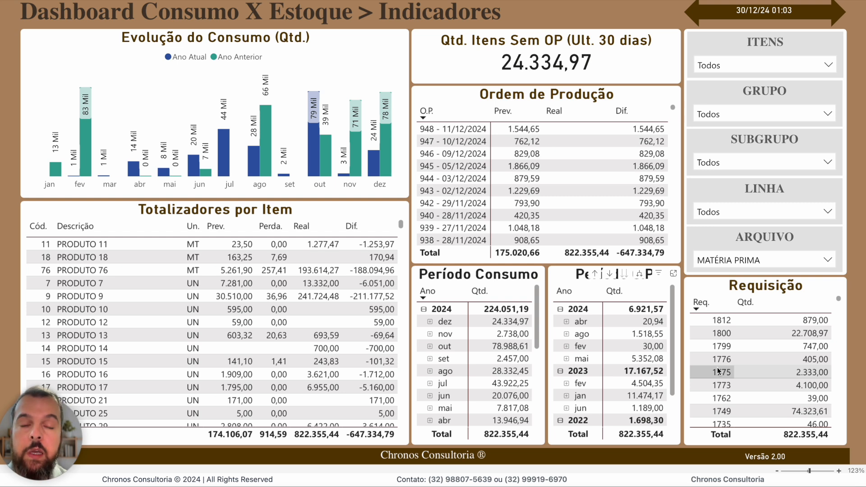
Filter the dashboard by the 06/05/2024 production order with 1.027,74 planned, and review its items' planned, actual and difference quantities.
scroll(618, 203, "down", 20)
scroll(618, 200, "down", 20)
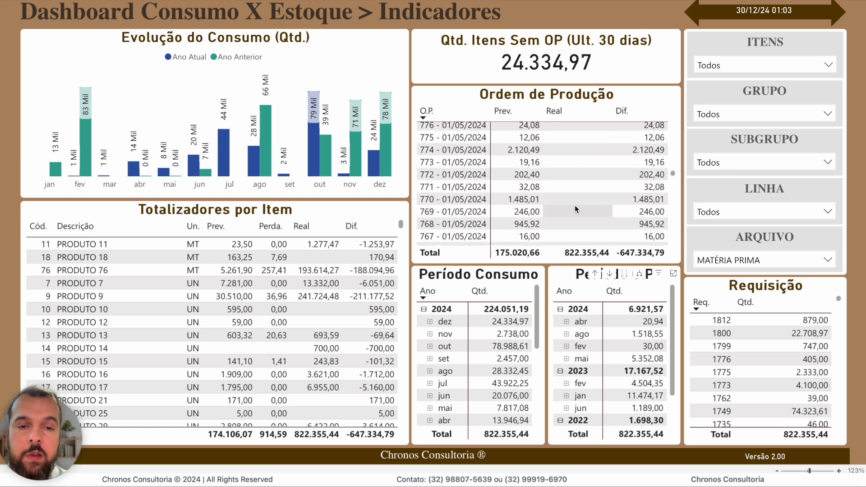
scroll(575, 205, "down", 16)
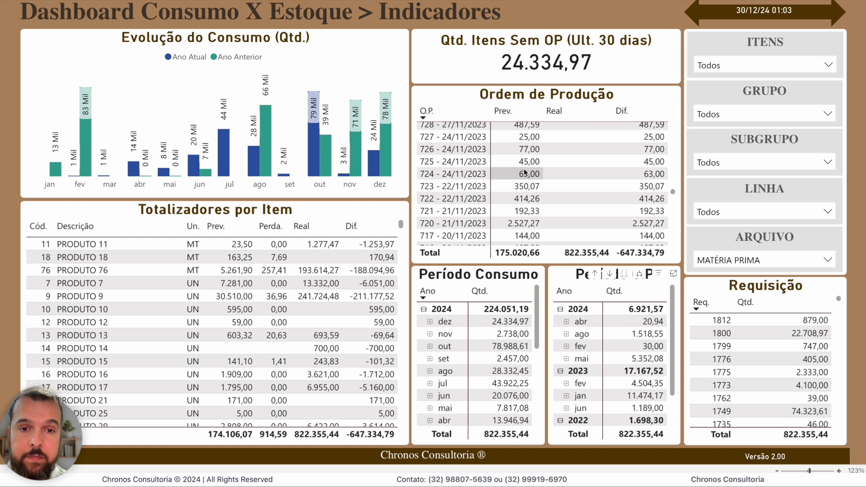
scroll(524, 172, "up", 6)
scroll(524, 171, "up", 6)
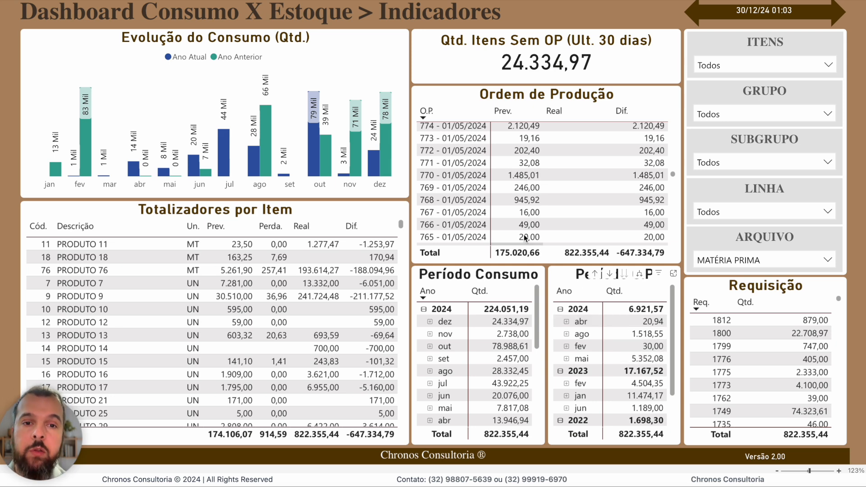
scroll(536, 160, "up", 11)
scroll(537, 160, "down", 3)
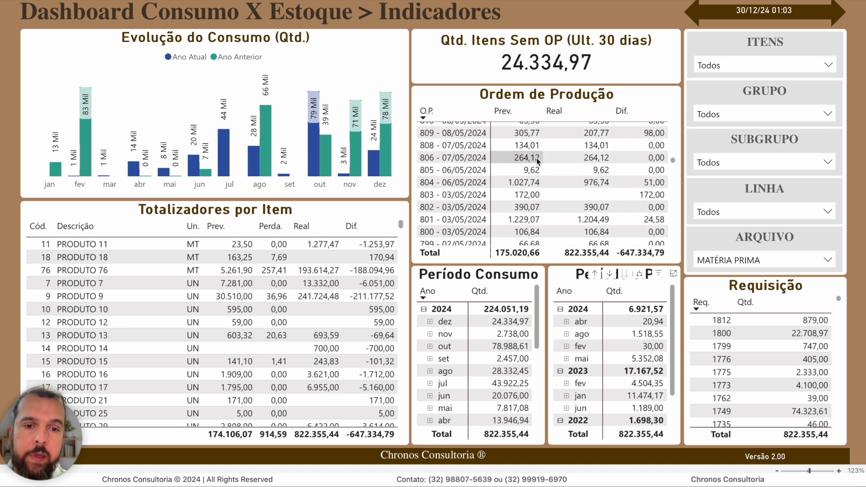
left_click(523, 182)
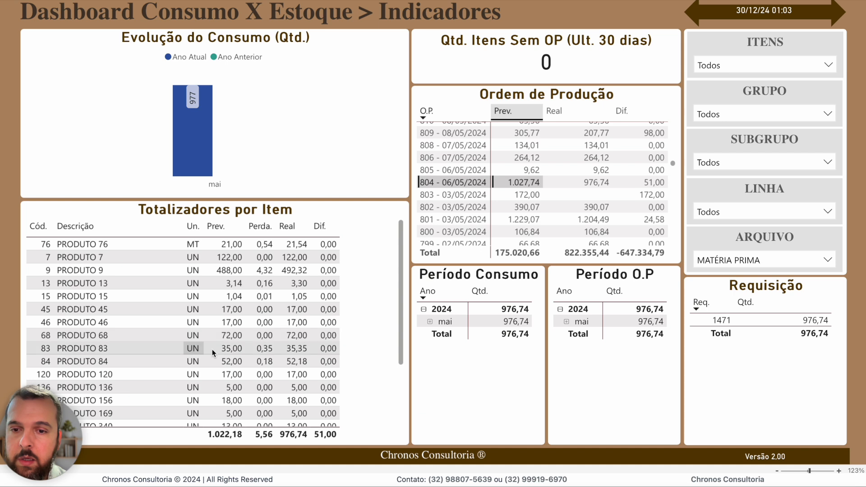
scroll(185, 306, "down", 4)
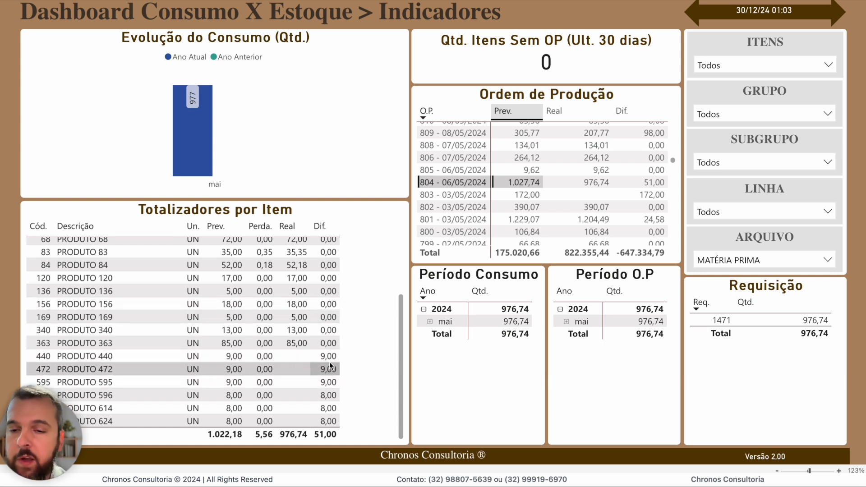
scroll(329, 361, "up", 3)
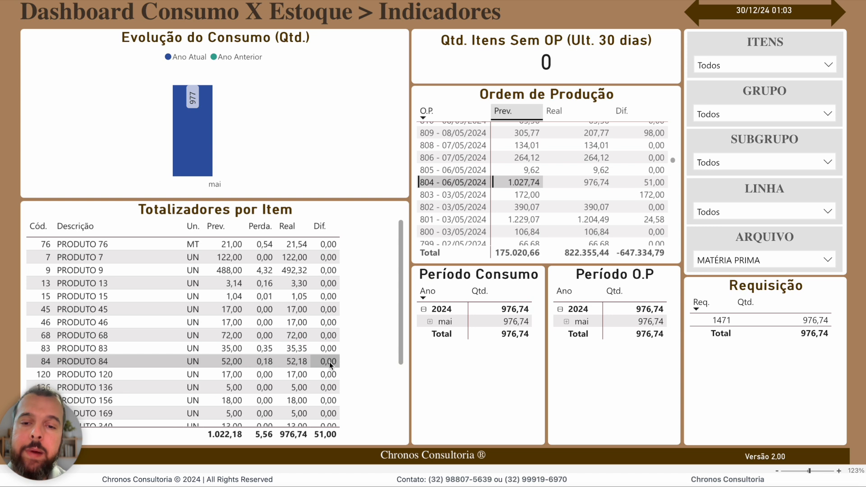